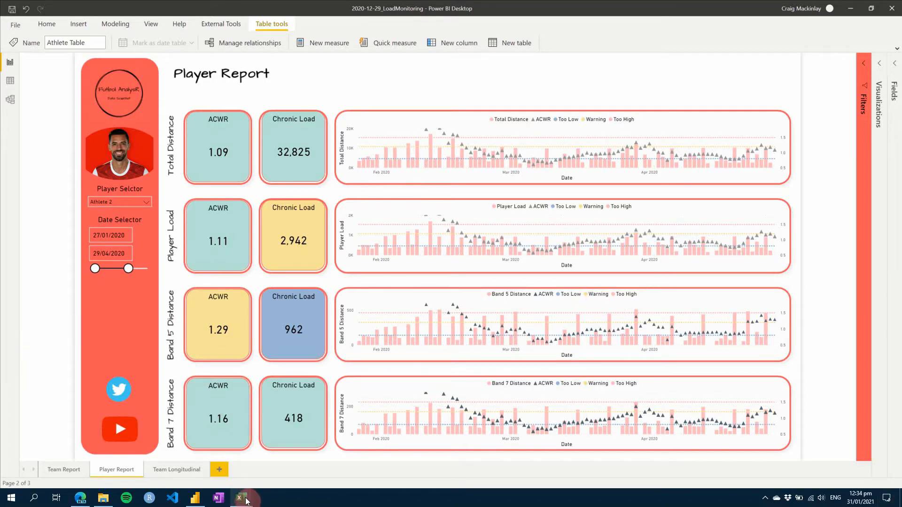
Switch to the AthleteTable.csv workbook in Excel and fit the Athlete ID and Athlete column widths to their contents.
mouse_move(245, 502)
left_click(213, 467)
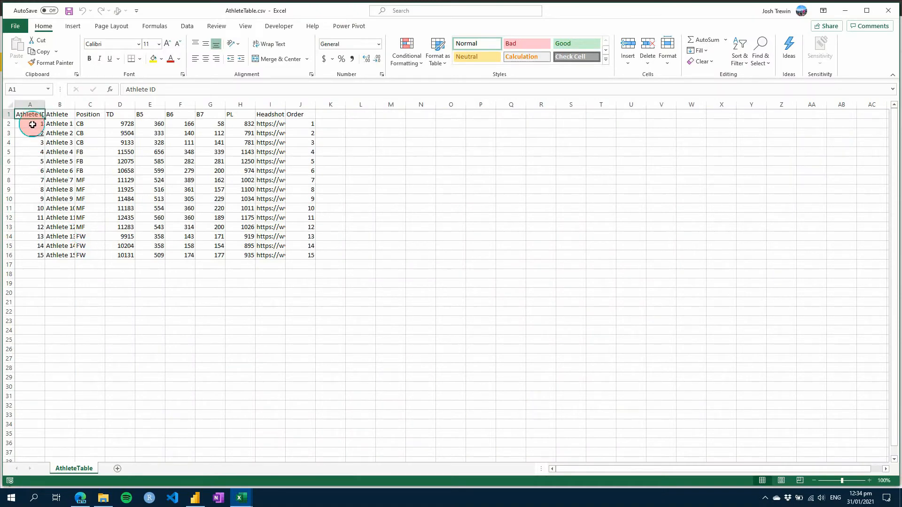
left_click_drag(32, 124, 30, 254)
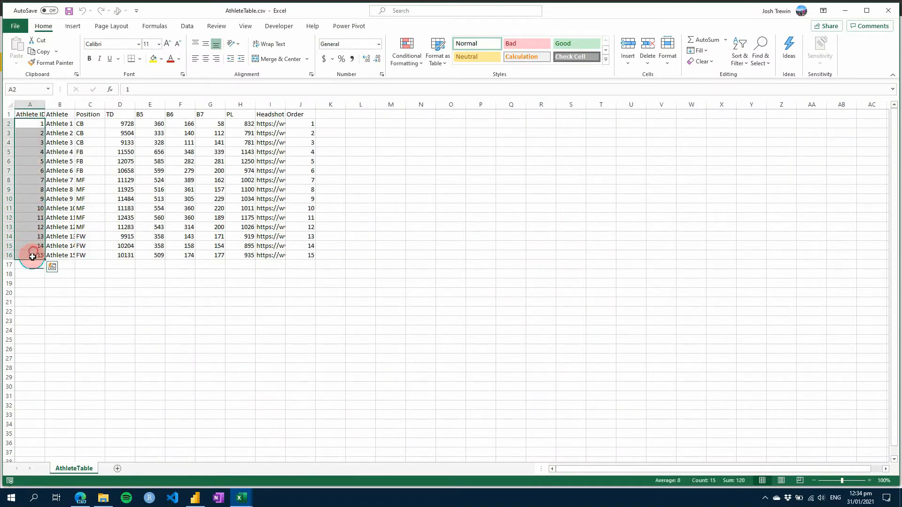
left_click(39, 293)
double_click(75, 103)
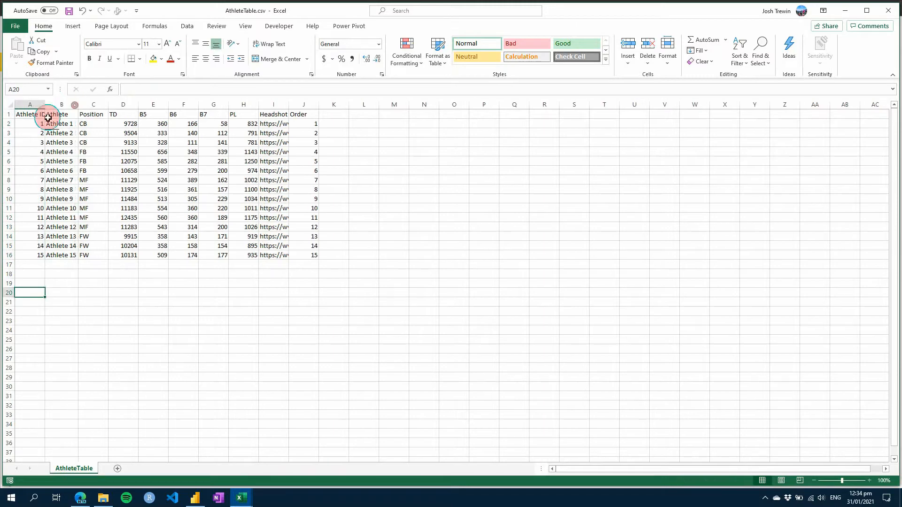
double_click(49, 102)
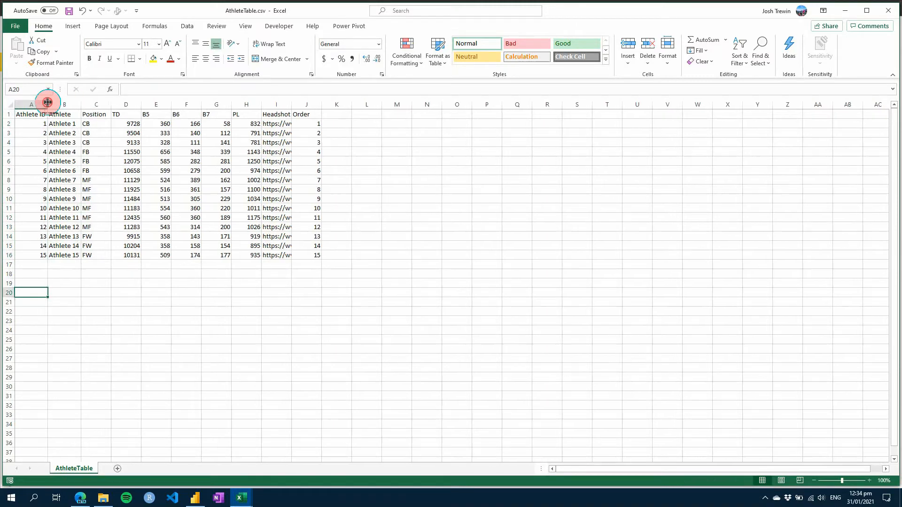
left_click(32, 122)
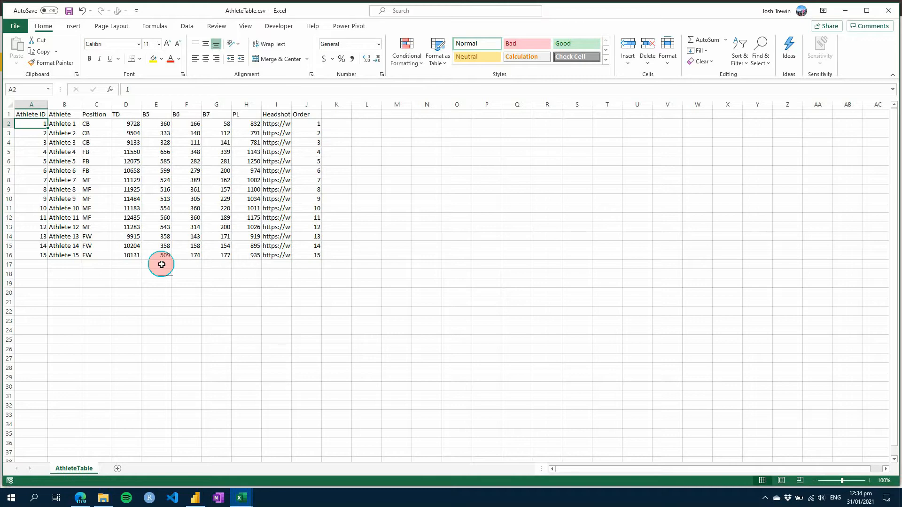
Switch back to the Power BI load monitoring report and set the Player Report's player selector to Athlete 1.
left_click(194, 498)
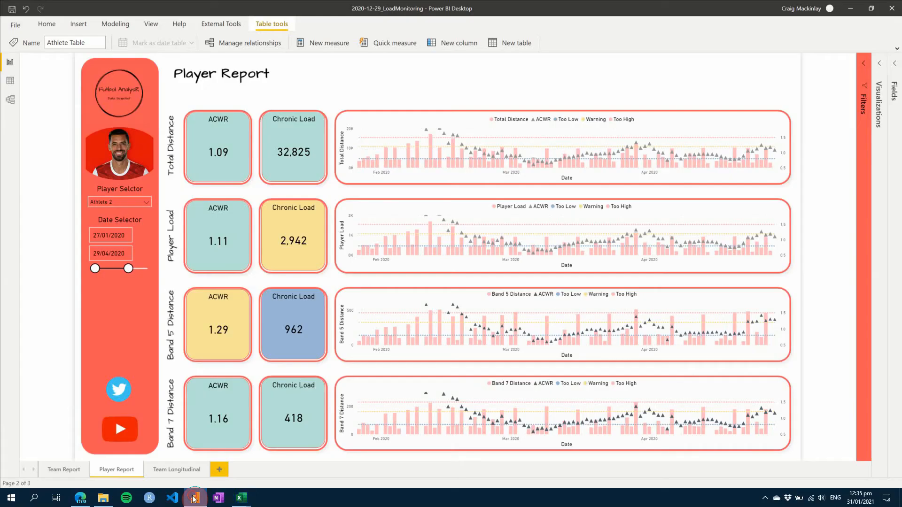
left_click(148, 208)
left_click(113, 210)
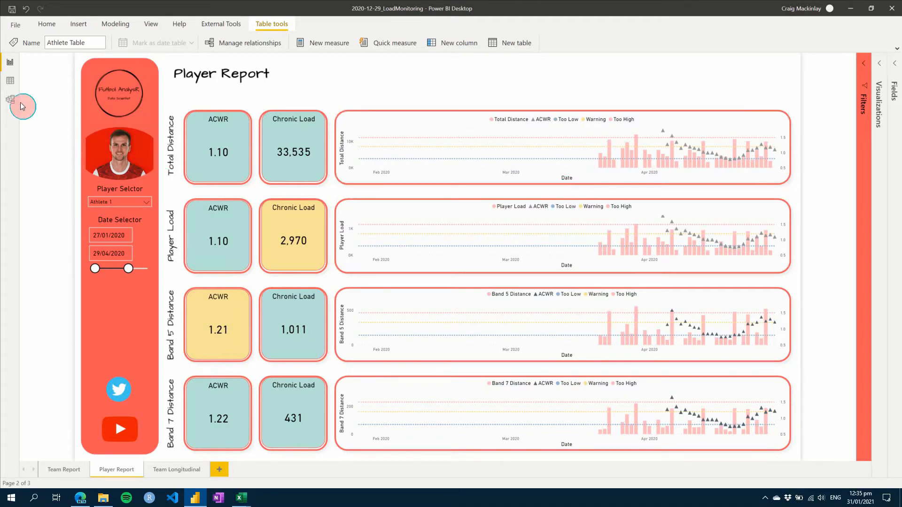
Examine the athlete columns of the Training Load table, and return to the Player Report's Total Distance chart.
left_click(9, 80)
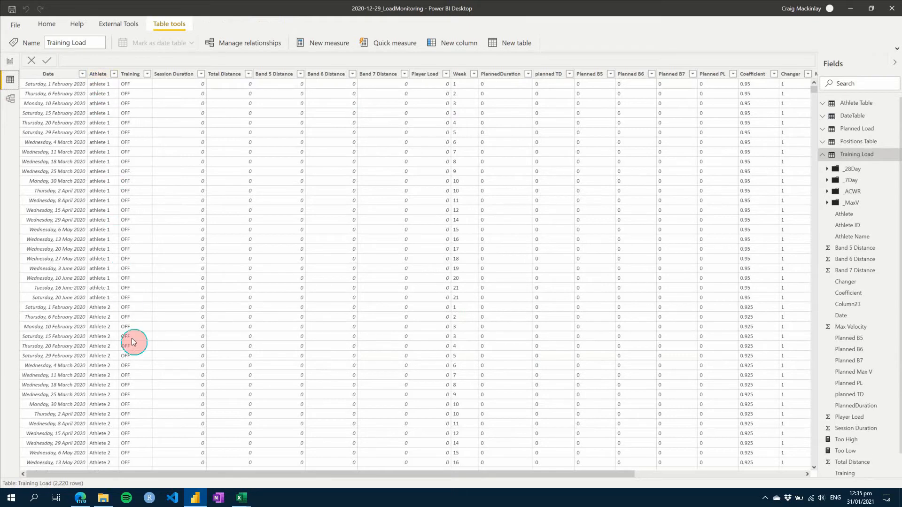
left_click_drag(345, 474, 617, 476)
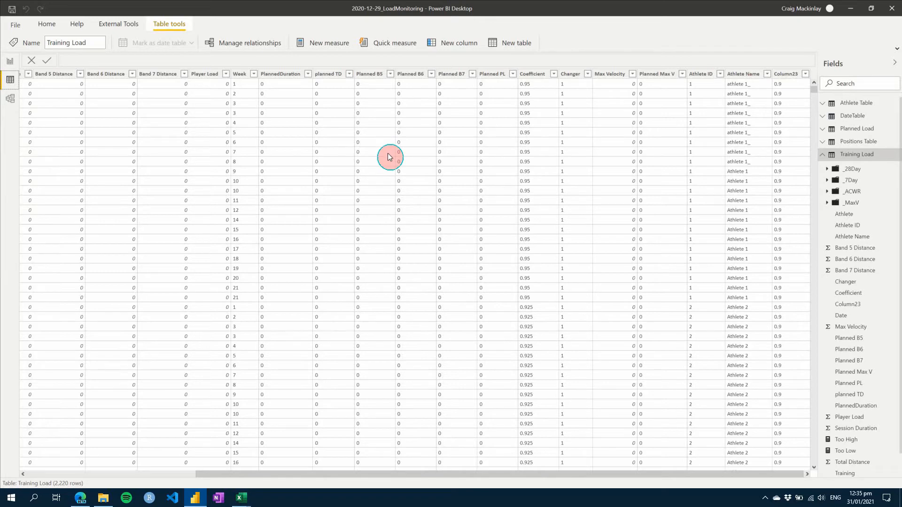
left_click(10, 62)
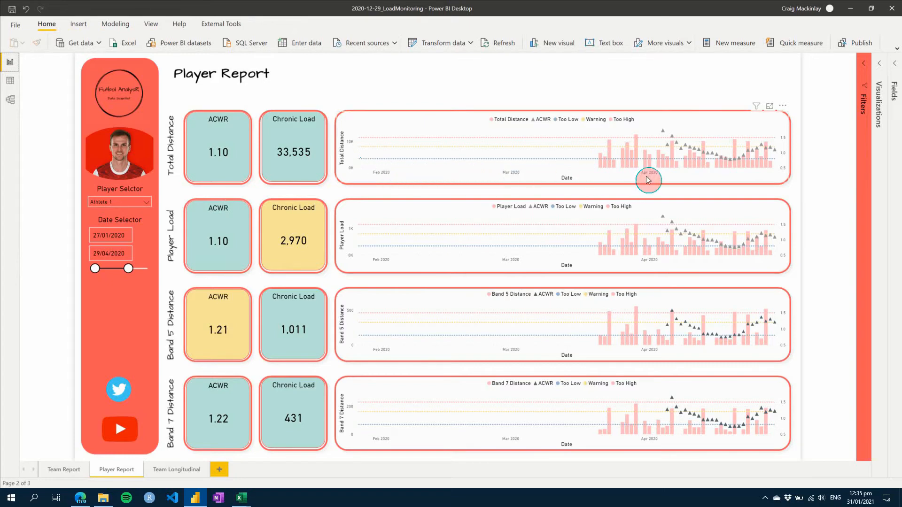
mouse_move(600, 164)
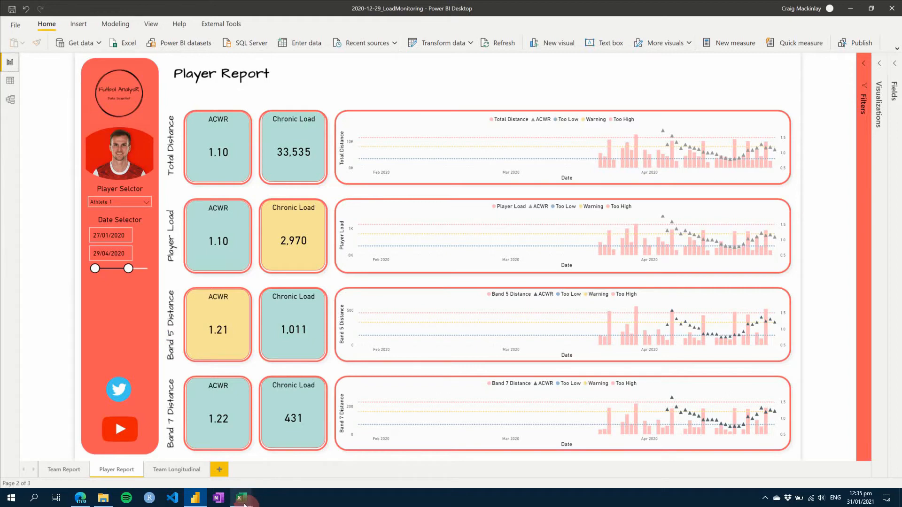
Switch to Excel and place the AthleteTable.csv and RandomGenerator_Workload.xlsx workbooks side by side.
left_click(202, 469)
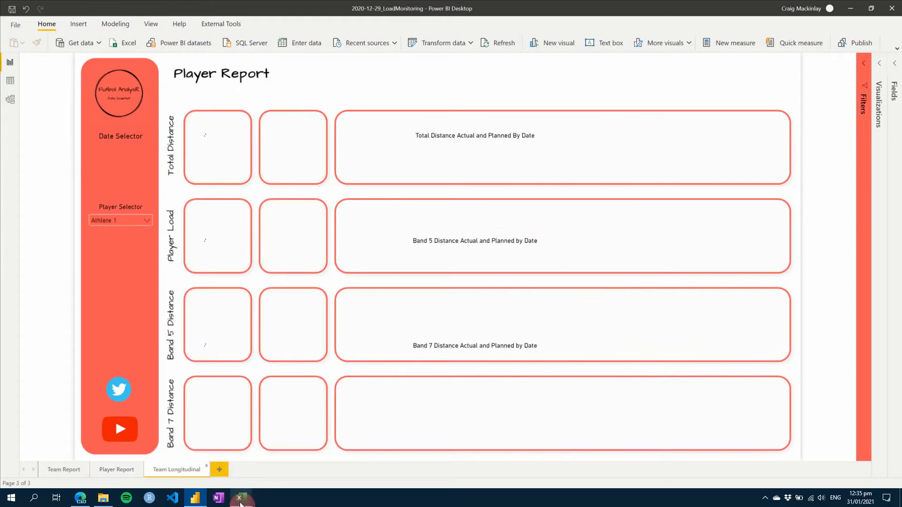
left_click(117, 470)
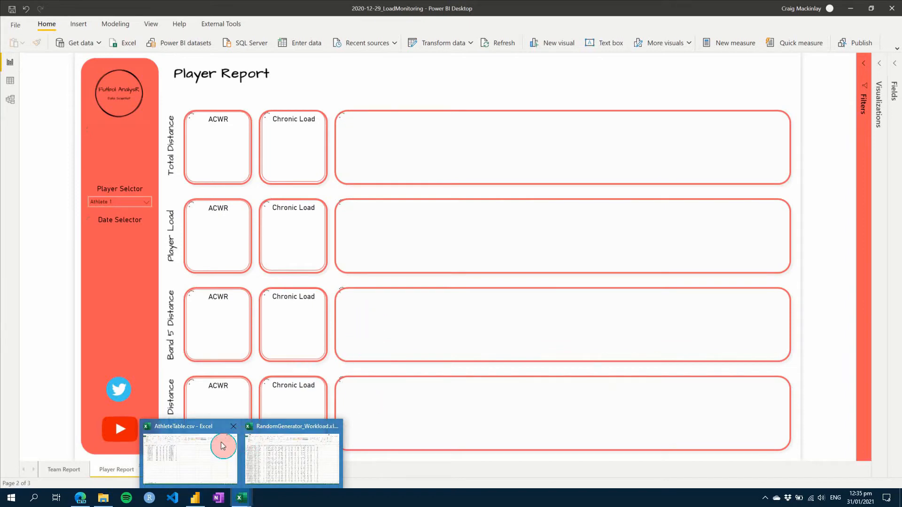
left_click(220, 450)
left_click_drag(589, 13, 346, 137)
mouse_move(254, 497)
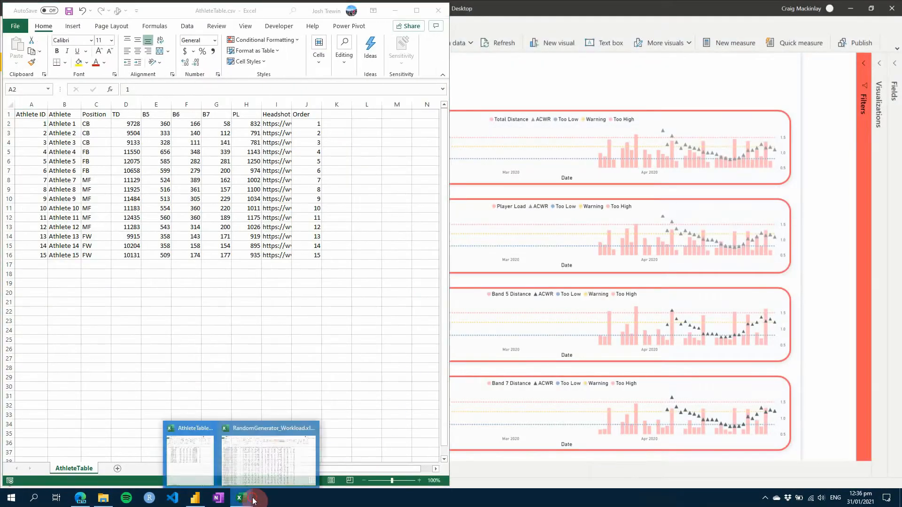
left_click(252, 458)
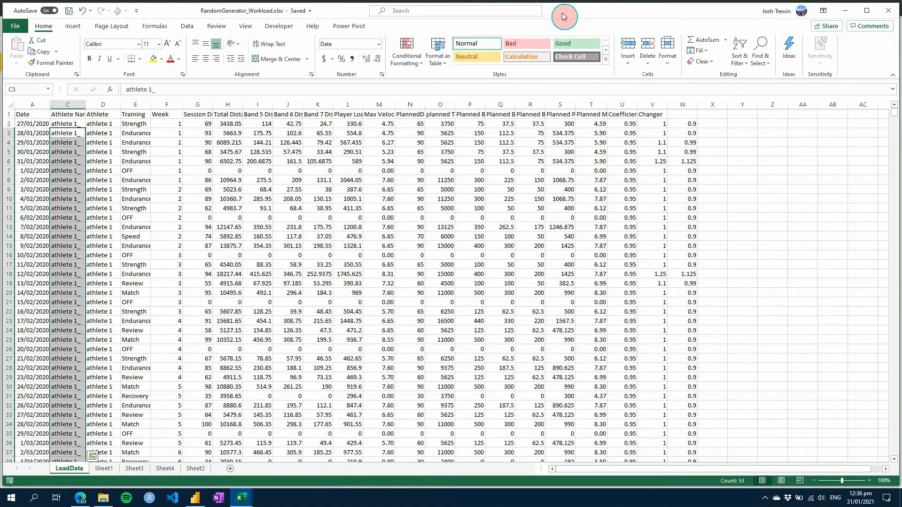
left_click_drag(564, 13, 645, 143)
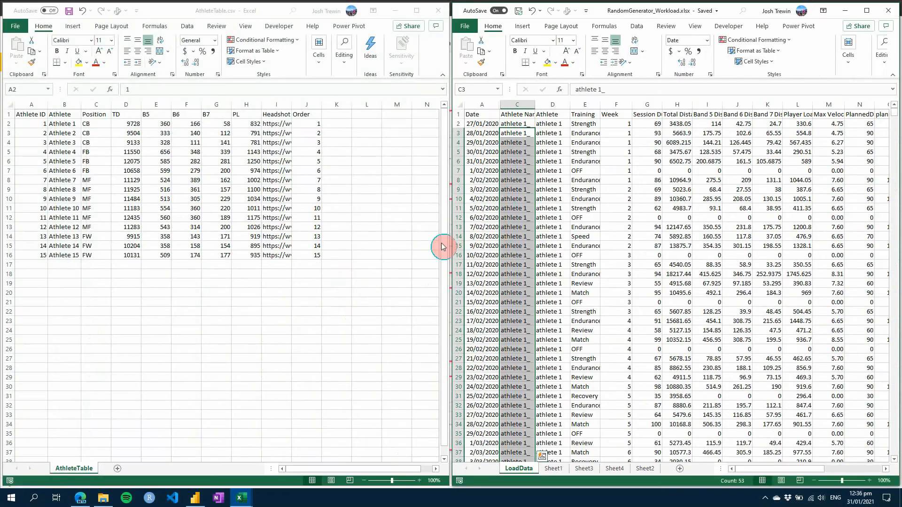
Unhide the Athlete ID column between columns A and C on the LoadData sheet.
left_click(519, 151)
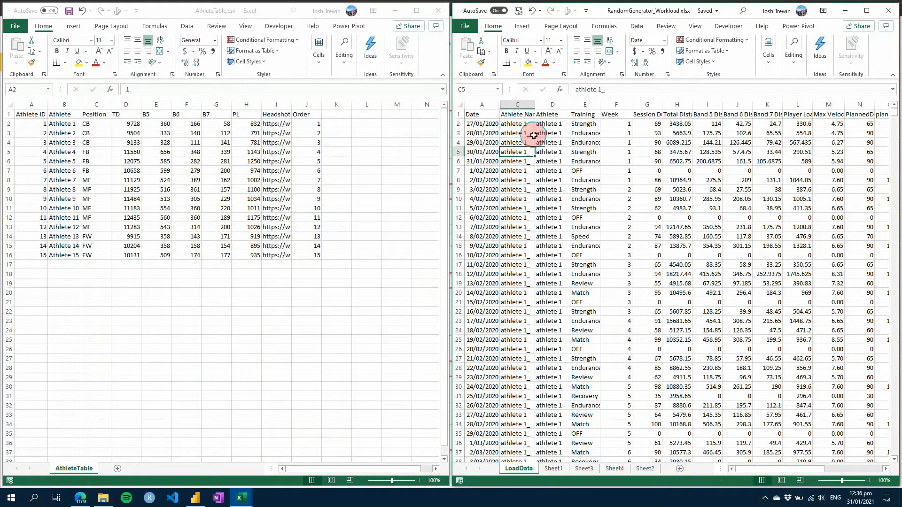
left_click(507, 105)
left_click_drag(506, 106, 482, 105)
right_click(484, 105)
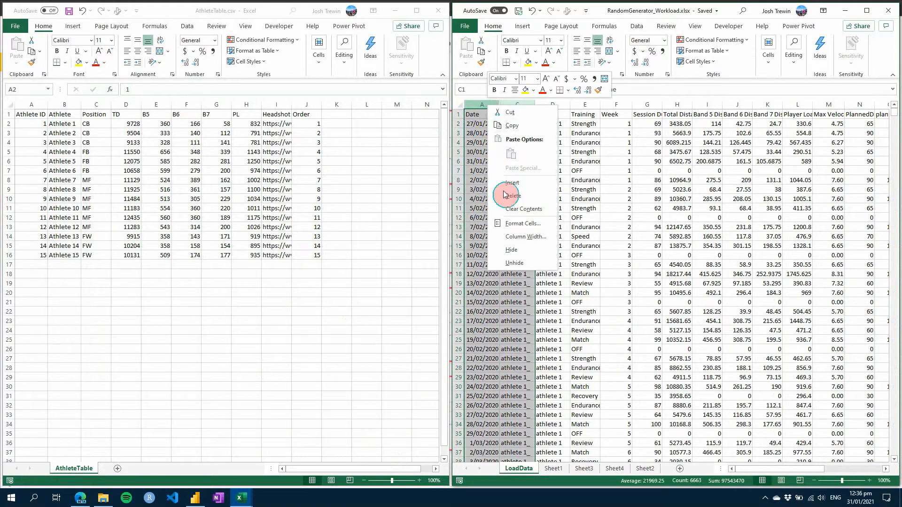
left_click(513, 264)
left_click(526, 209)
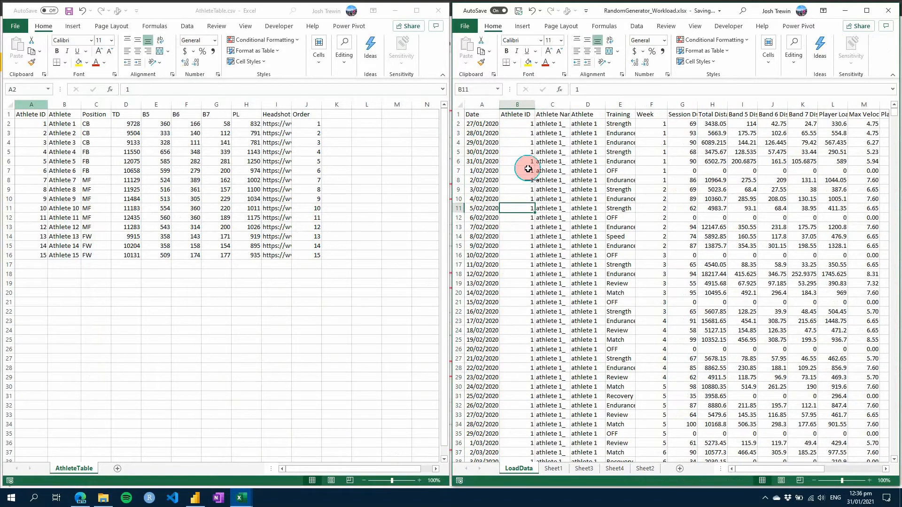
Compare the Athlete ID and athlete name columns on the LoadData sheet with the IDs in AthleteTable.csv.
left_click(519, 124)
scroll(521, 151, "down", 4)
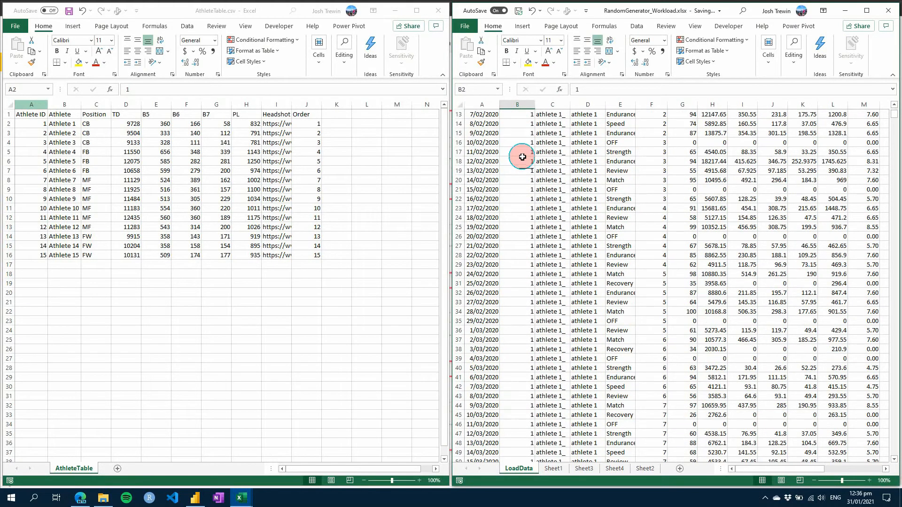
scroll(523, 156, "down", 2)
scroll(523, 157, "up", 6)
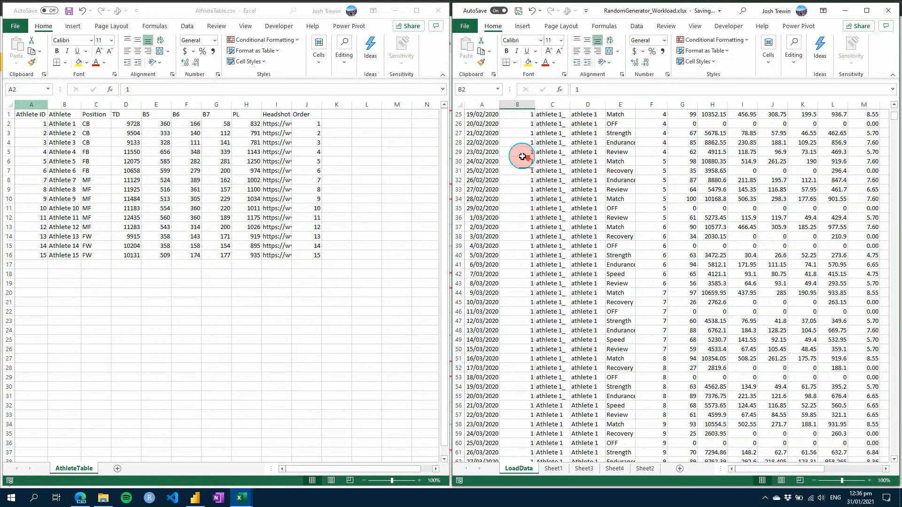
left_click(524, 171)
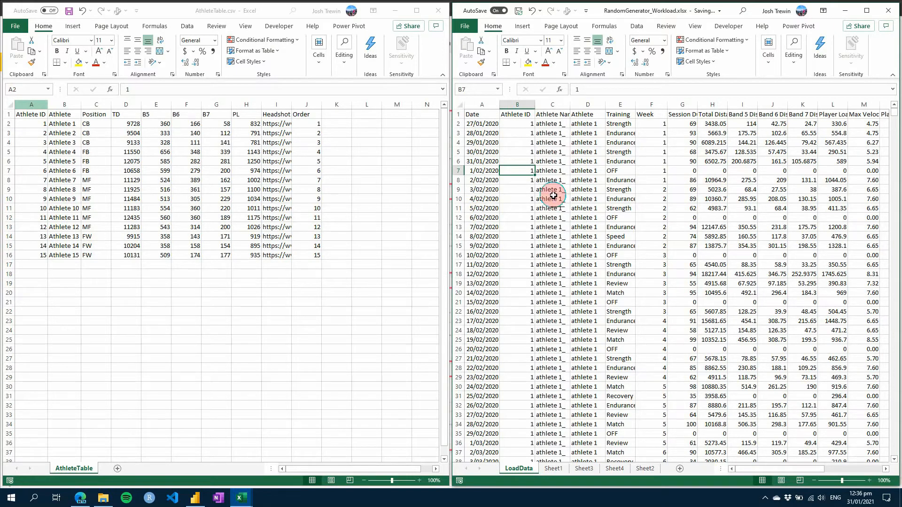
left_click(518, 124)
left_click(518, 152)
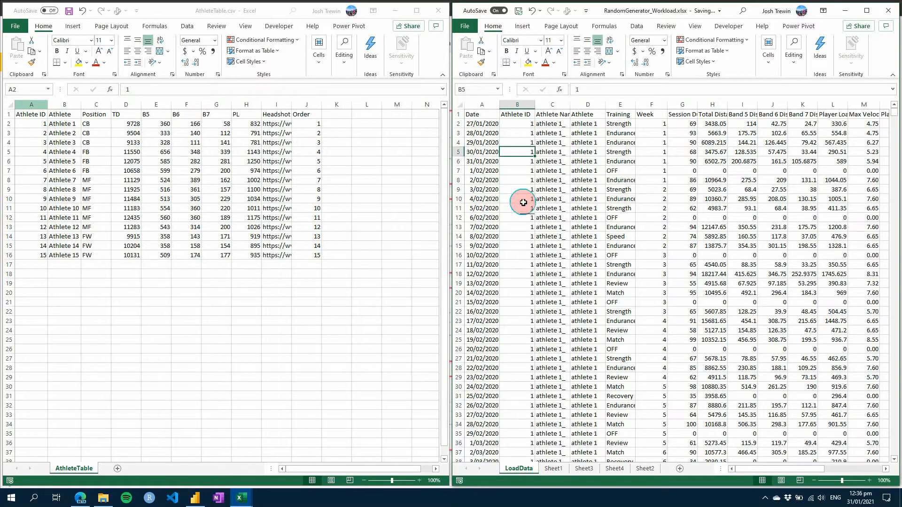
left_click(344, 118)
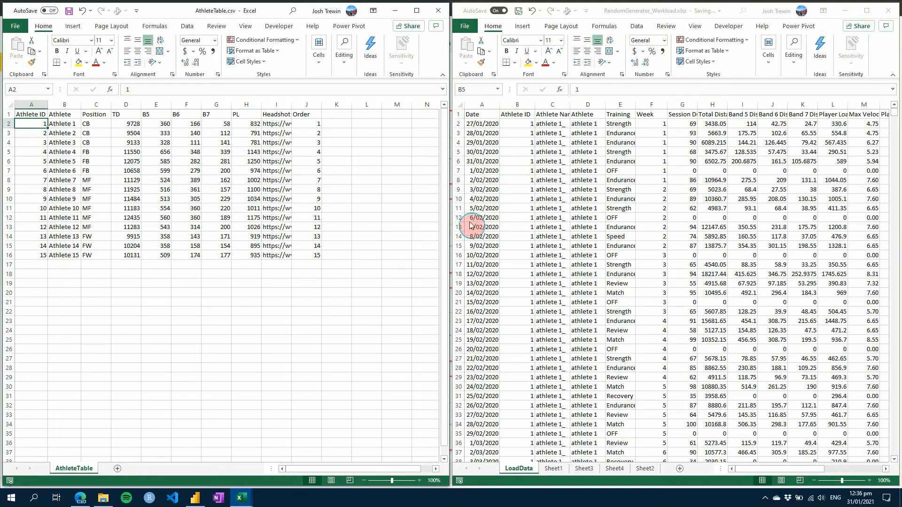
left_click(519, 151)
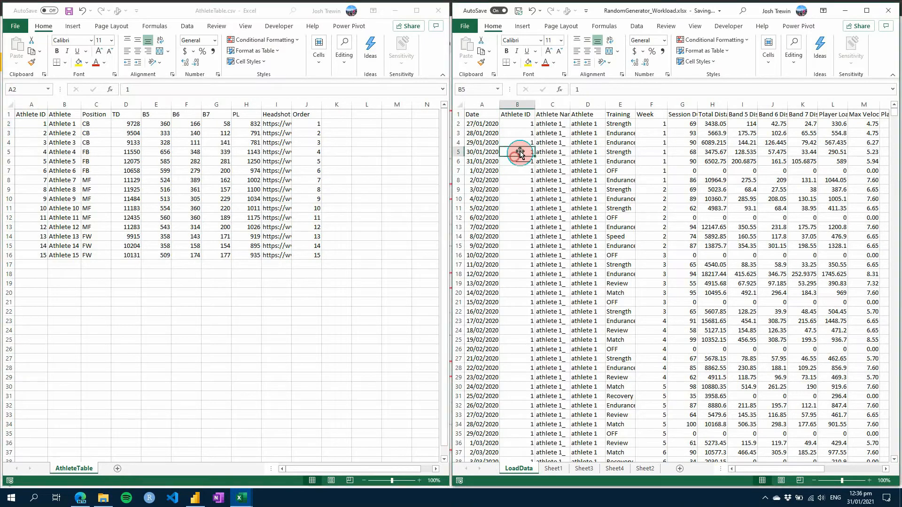
left_click_drag(522, 124, 592, 130)
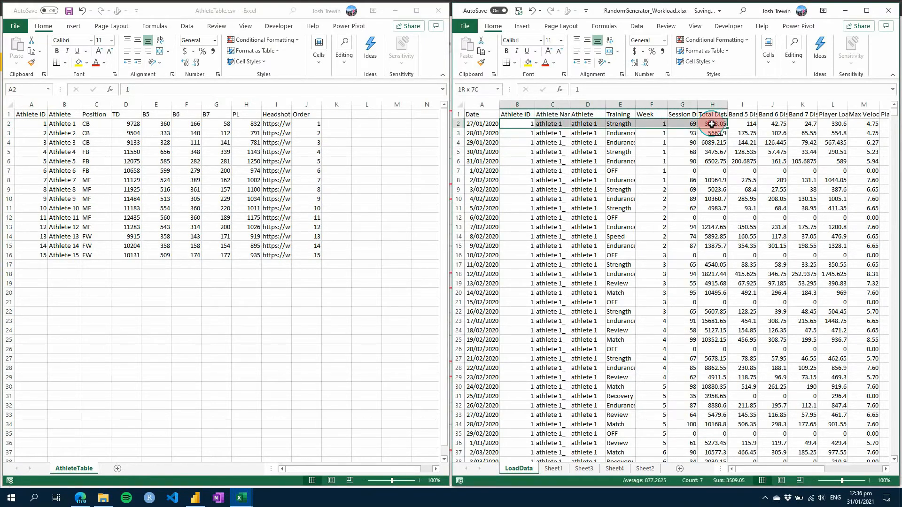
left_click(519, 124)
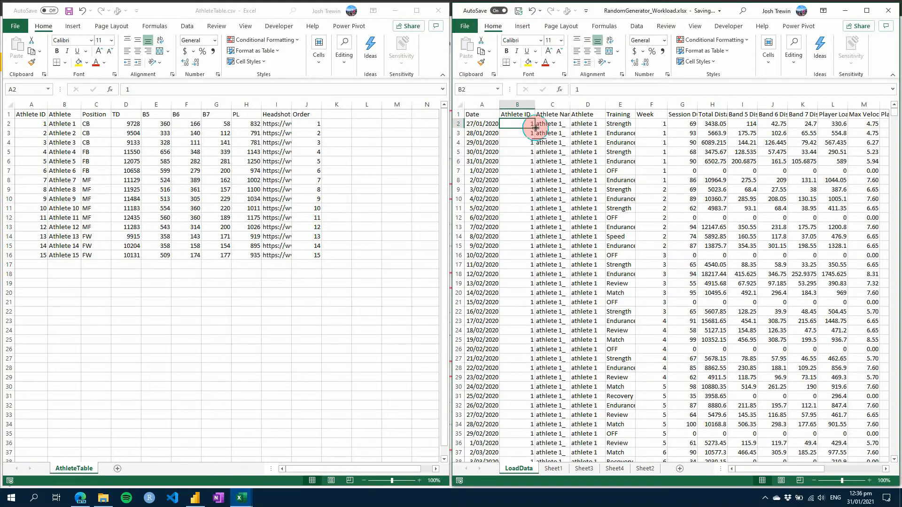
left_click_drag(583, 124, 581, 244)
left_click(552, 180)
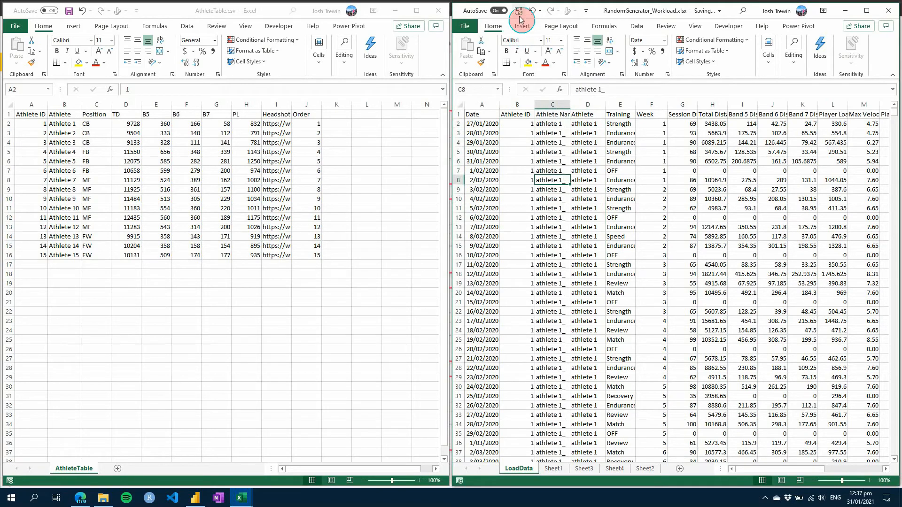
Close both Excel workbooks, saving the athlete table over the existing AthleteTable.csv.
left_click(888, 10)
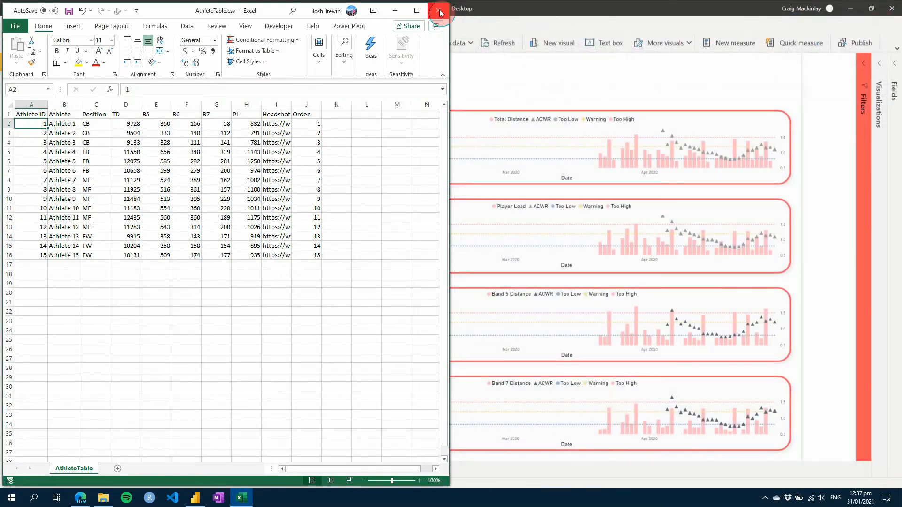
left_click(439, 10)
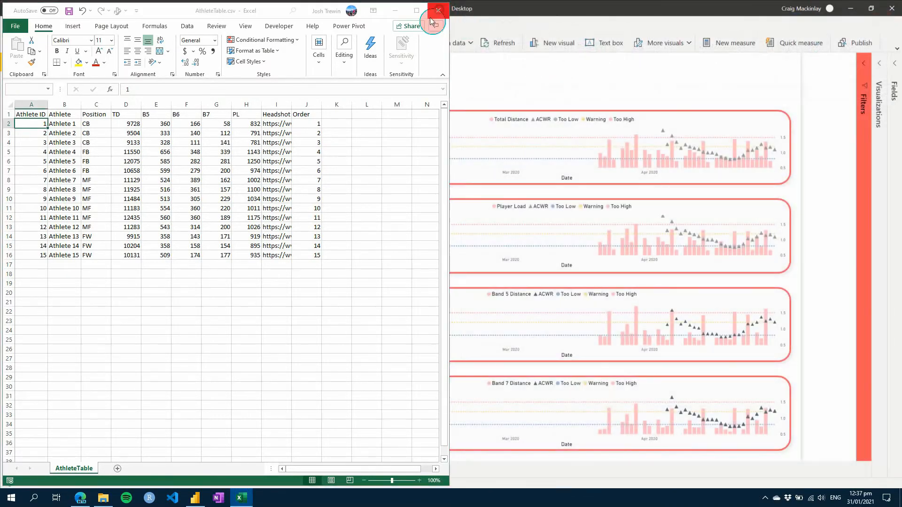
left_click(415, 259)
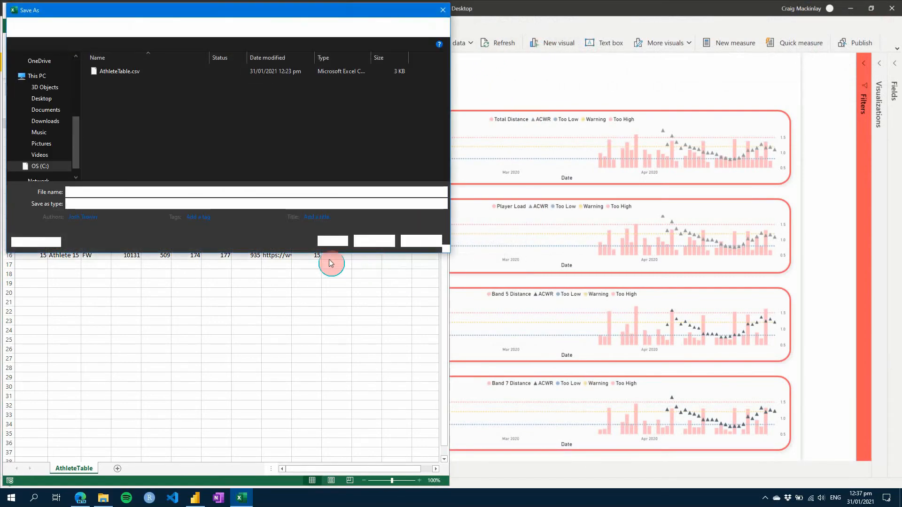
double_click(133, 74)
left_click(456, 250)
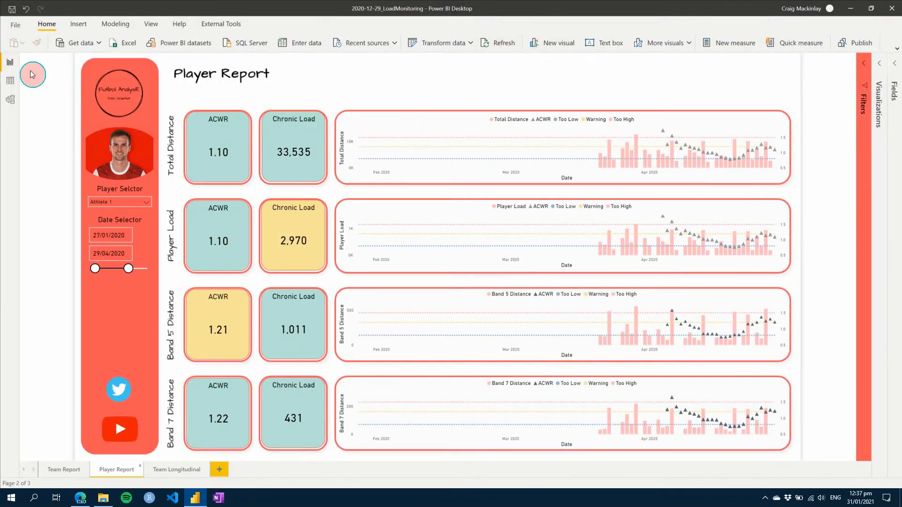
Change the relationship between Training Load and Athlete Table to match on Athlete ID in both tables, and return to the report.
left_click(10, 81)
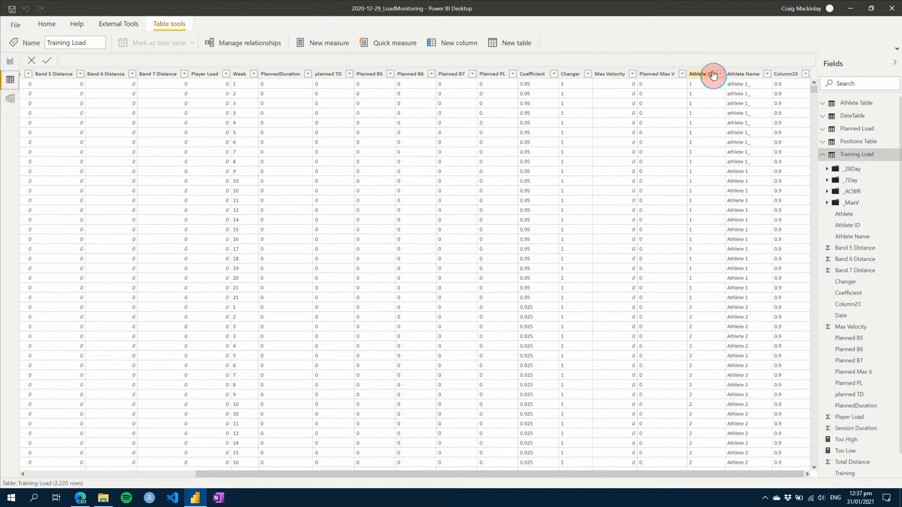
left_click(853, 105)
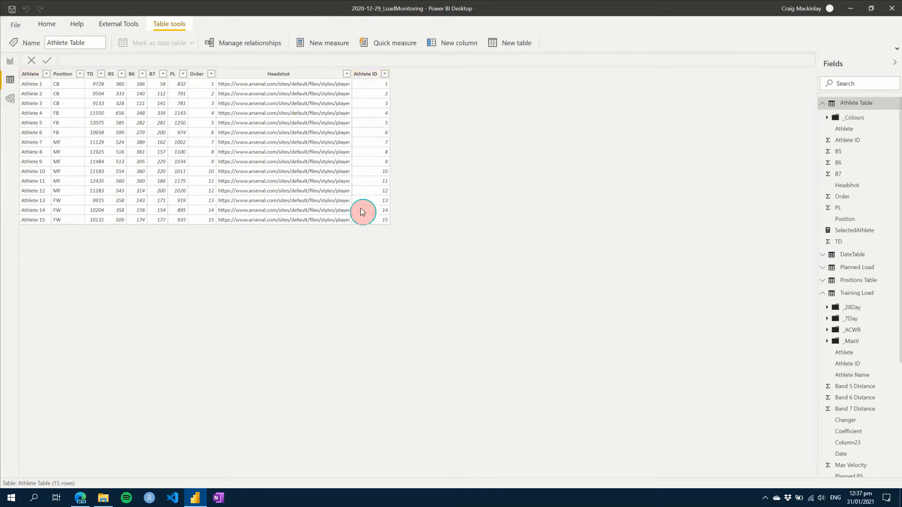
left_click(10, 99)
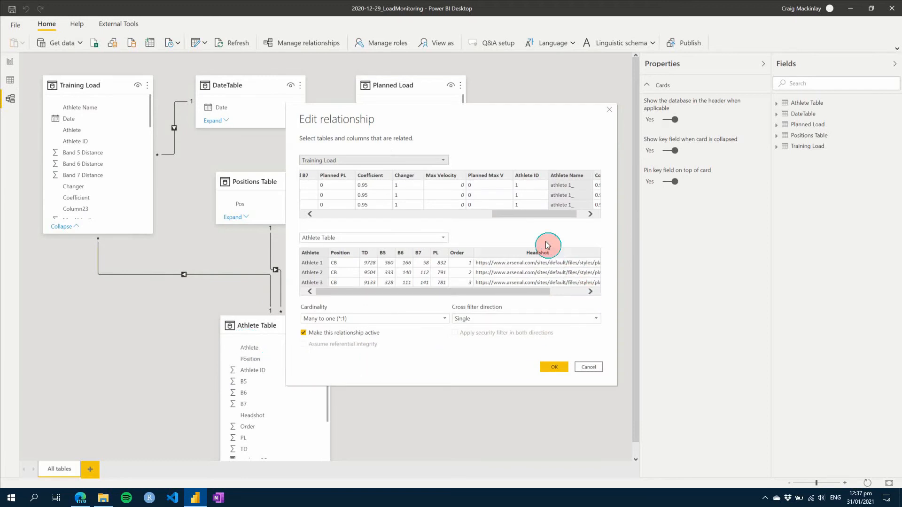
left_click_drag(541, 217, 544, 217)
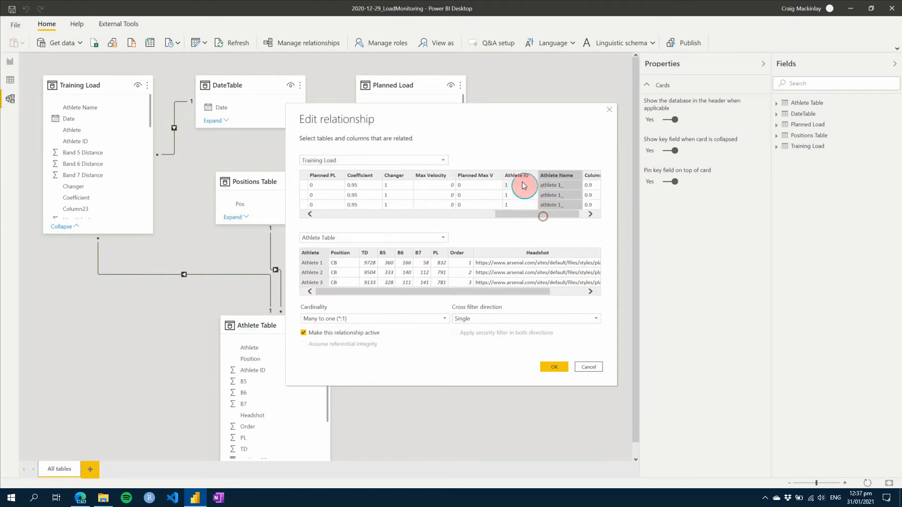
left_click(521, 183)
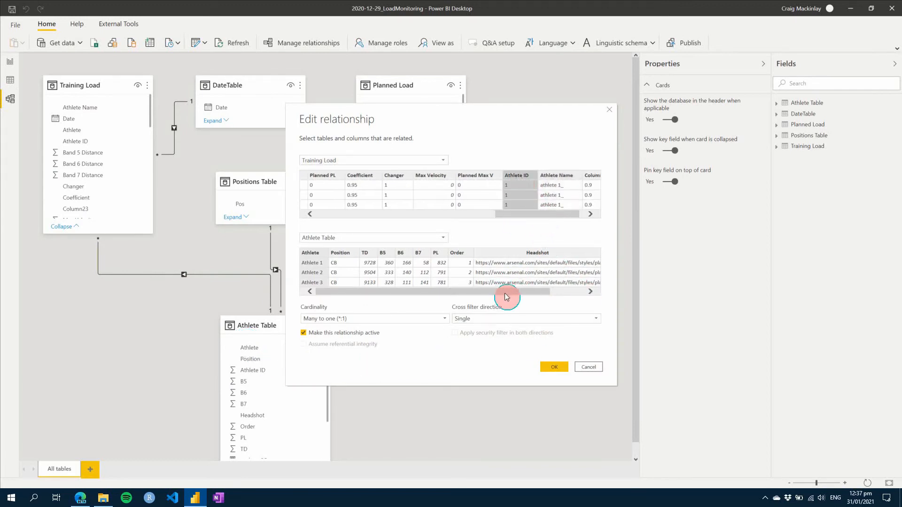
left_click_drag(505, 293, 576, 290)
left_click(583, 254)
left_click(548, 366)
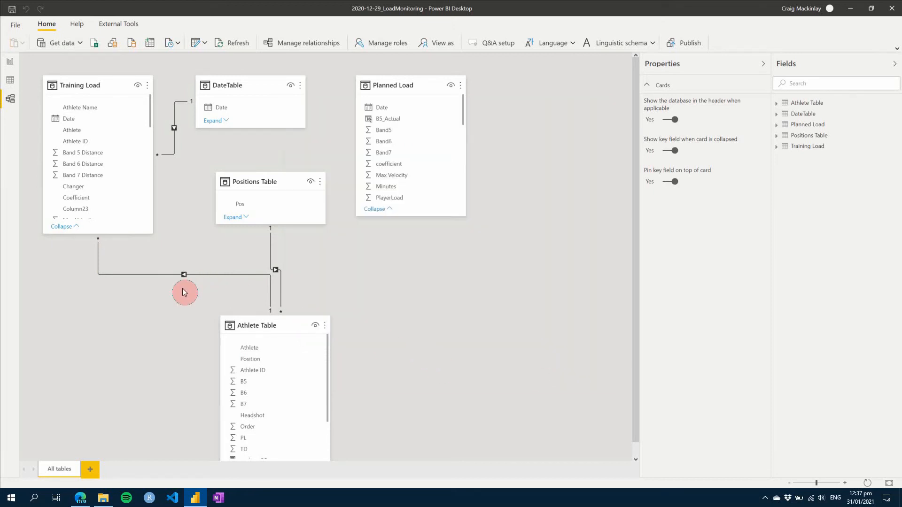
left_click(10, 62)
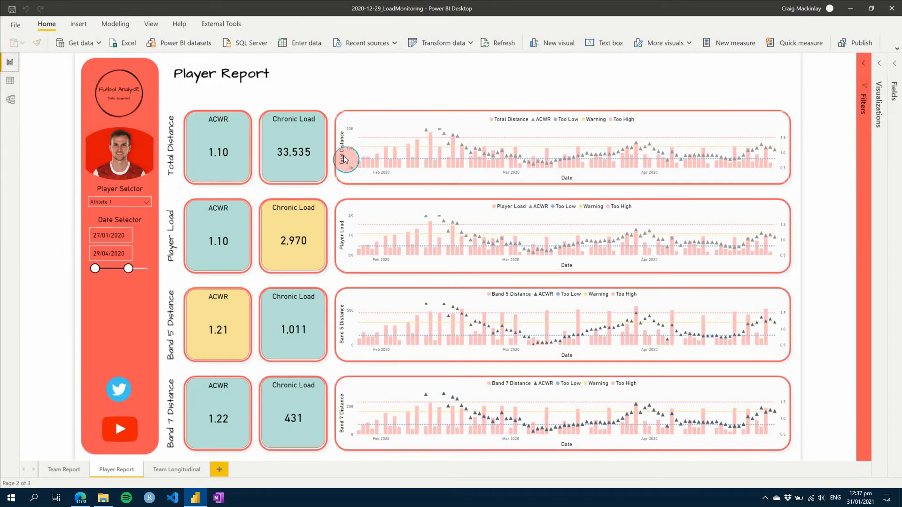